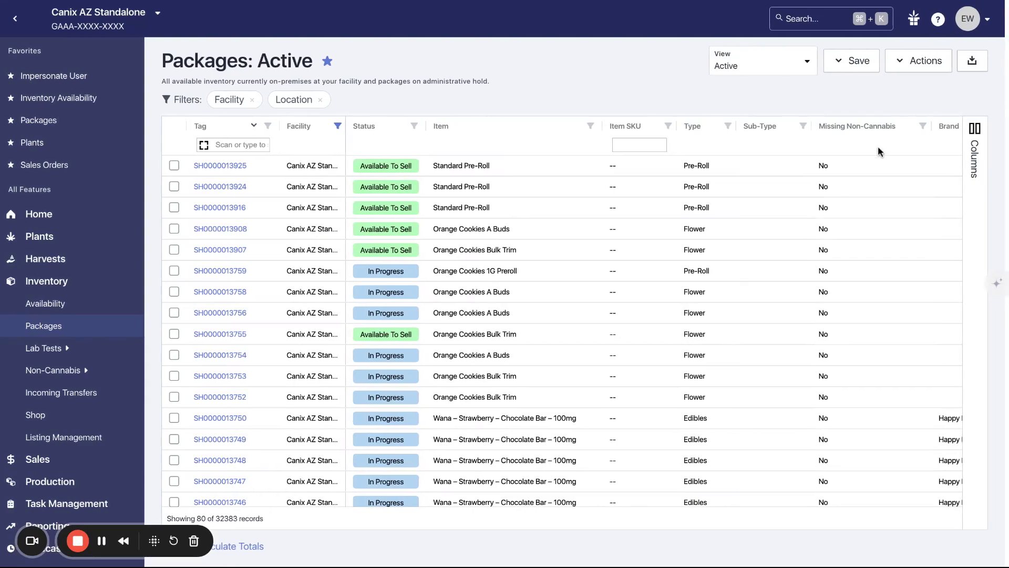
scroll(829, 206, right, 5)
scroll(829, 207, right, 2)
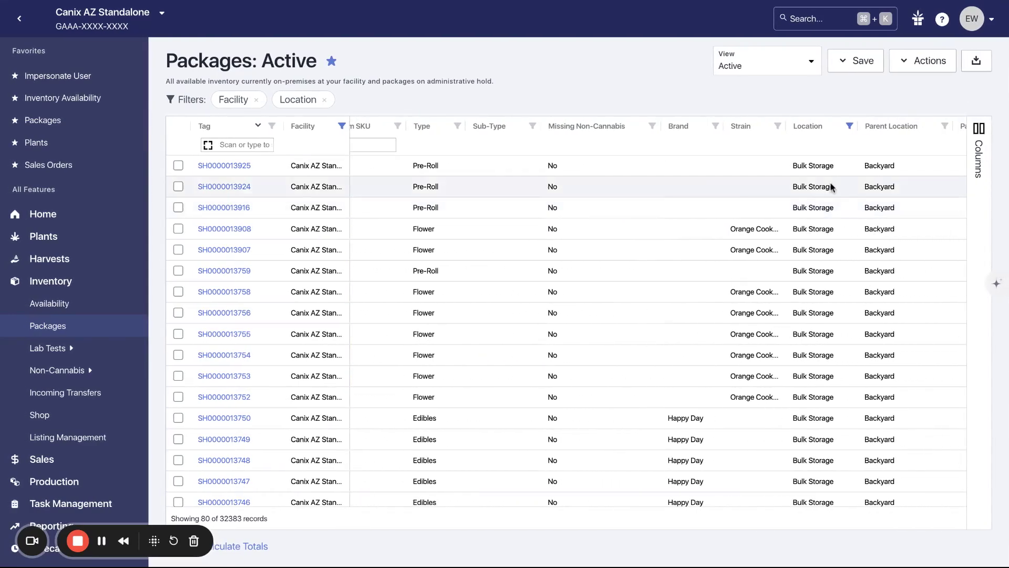
scroll(838, 183, left, 7)
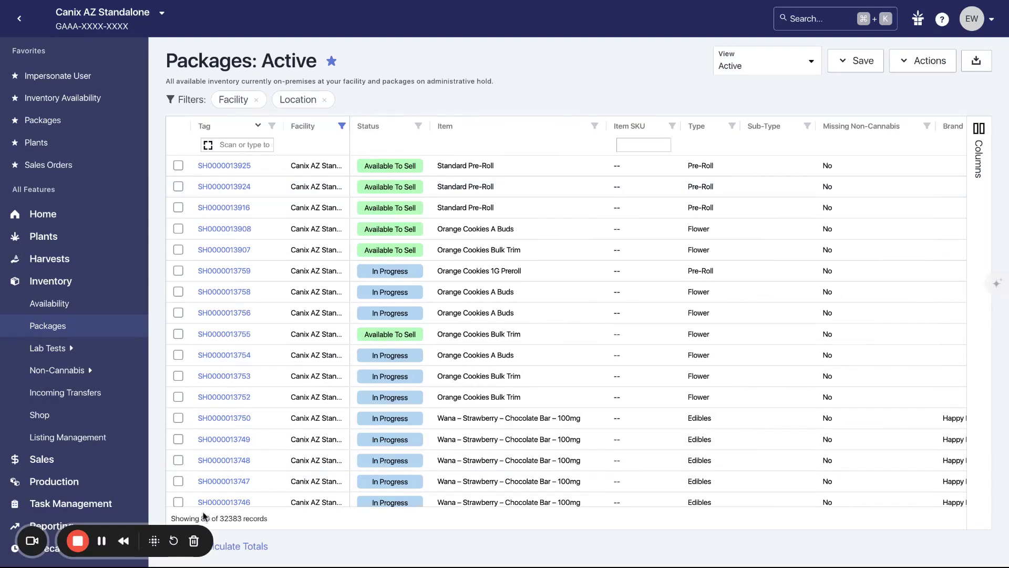
click(930, 62)
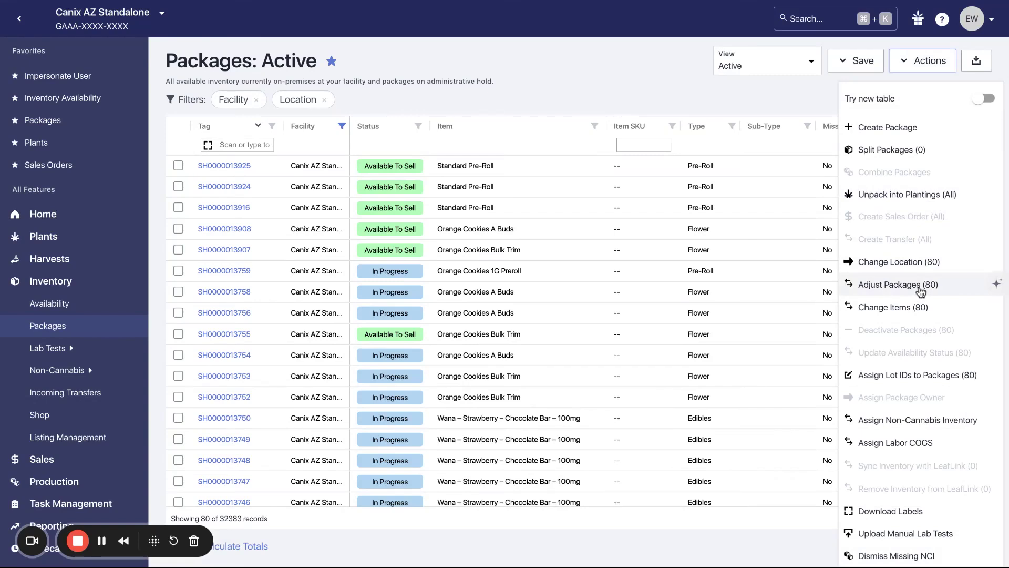
click(538, 54)
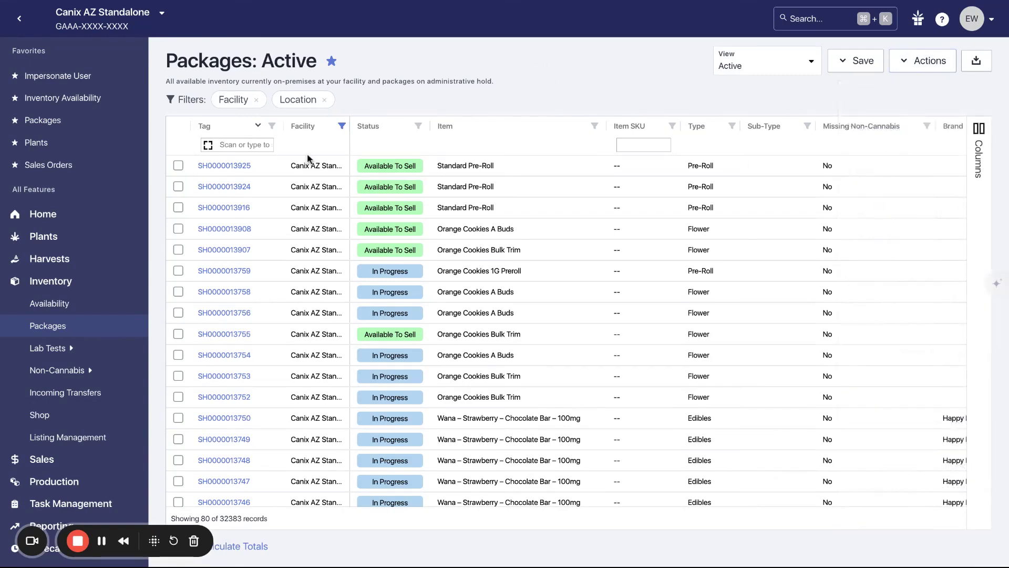
click(178, 166)
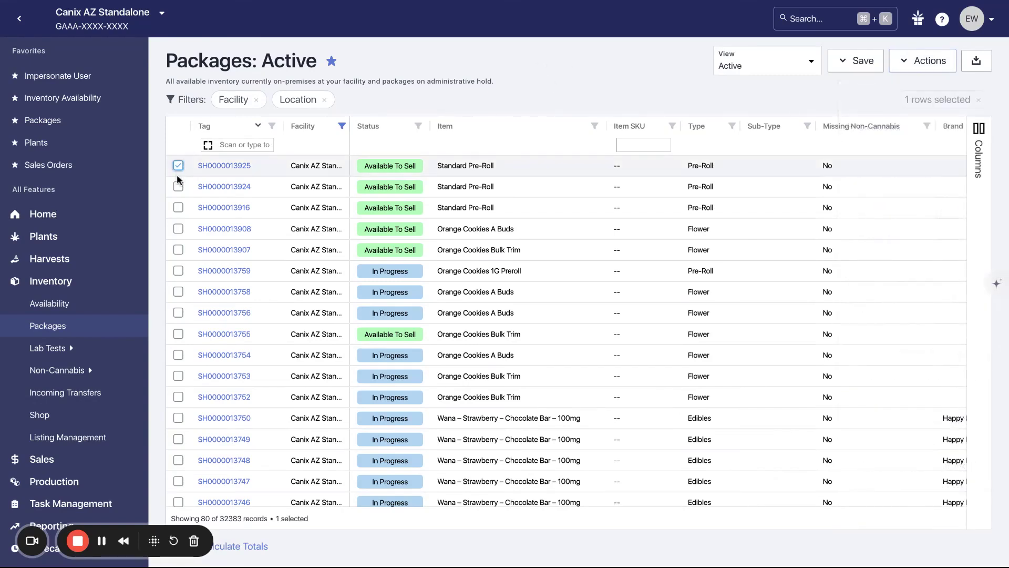
shift+click(178, 460)
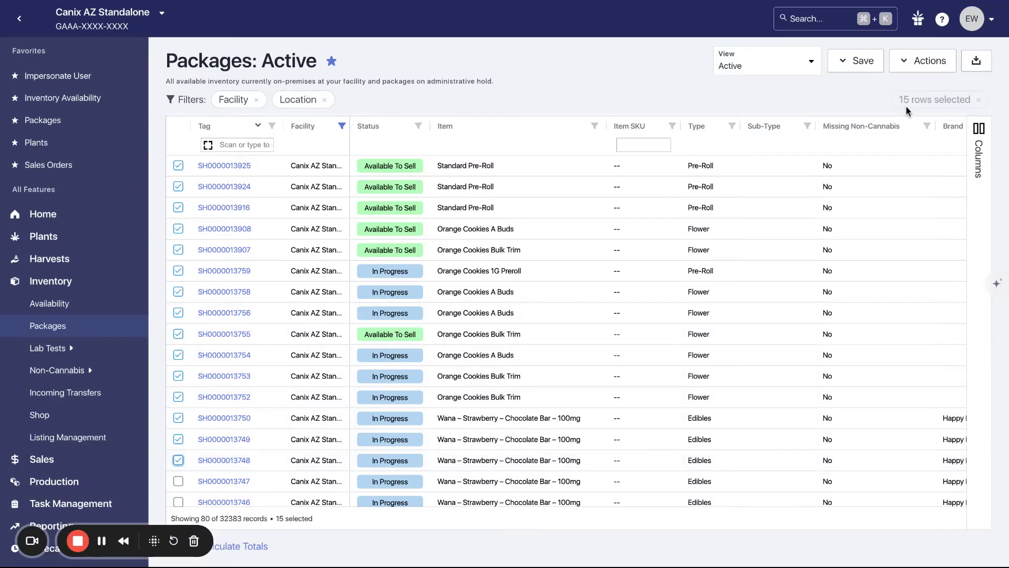
click(924, 73)
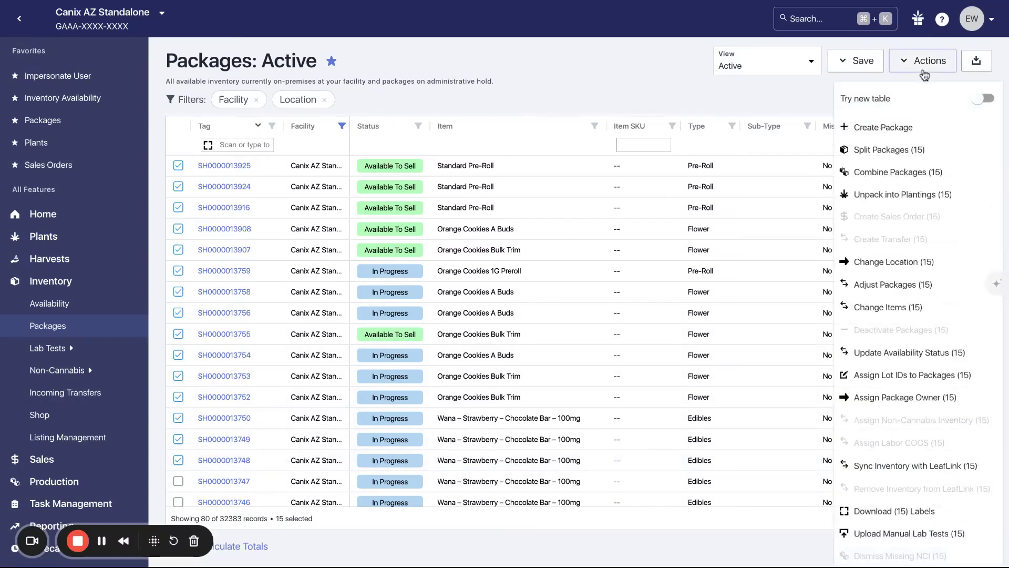
click(918, 290)
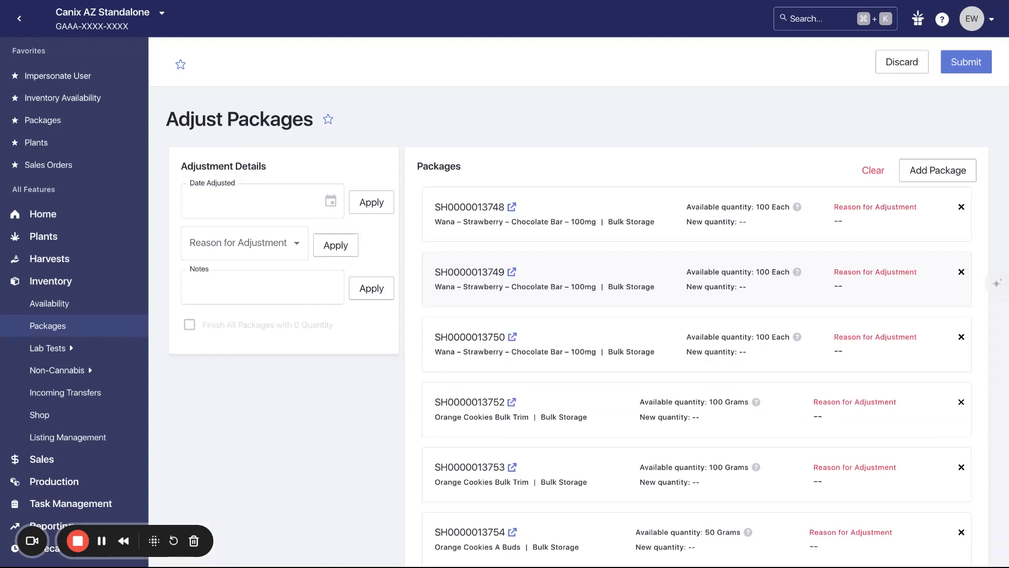
Step: Set the adjustment date to 04/28/2025 and apply it to all listed packages
click(314, 210)
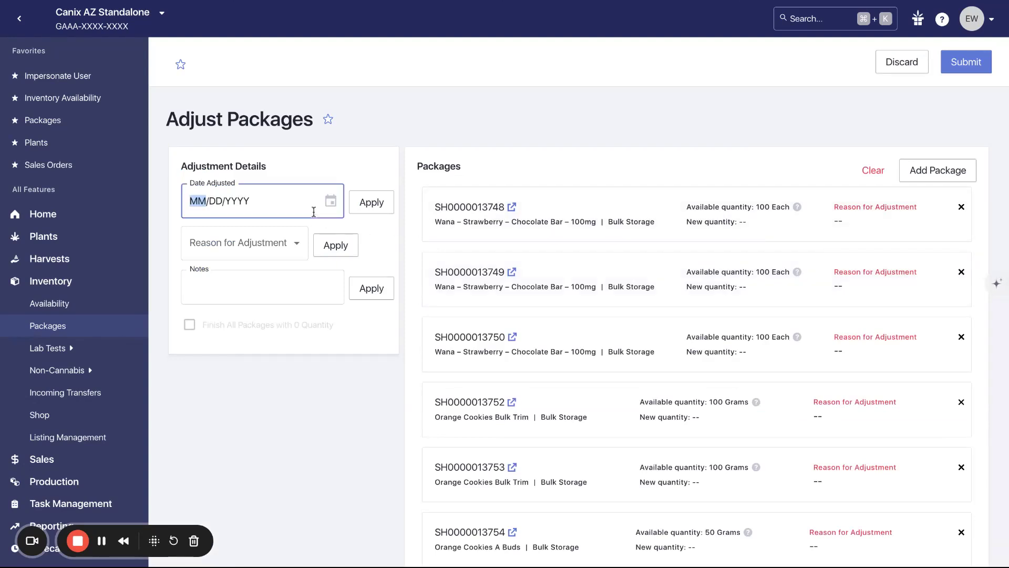
click(330, 212)
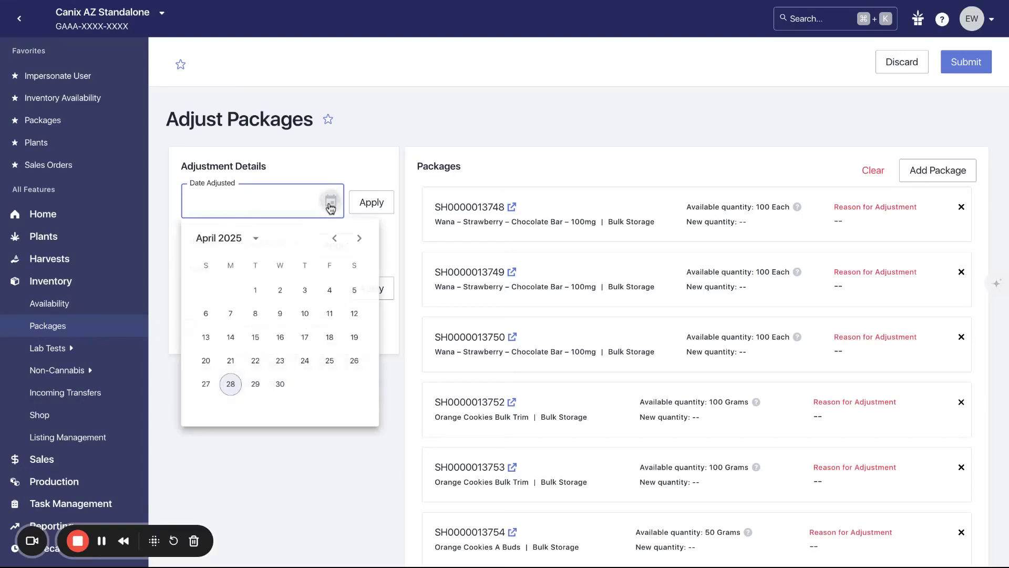
click(229, 388)
click(375, 208)
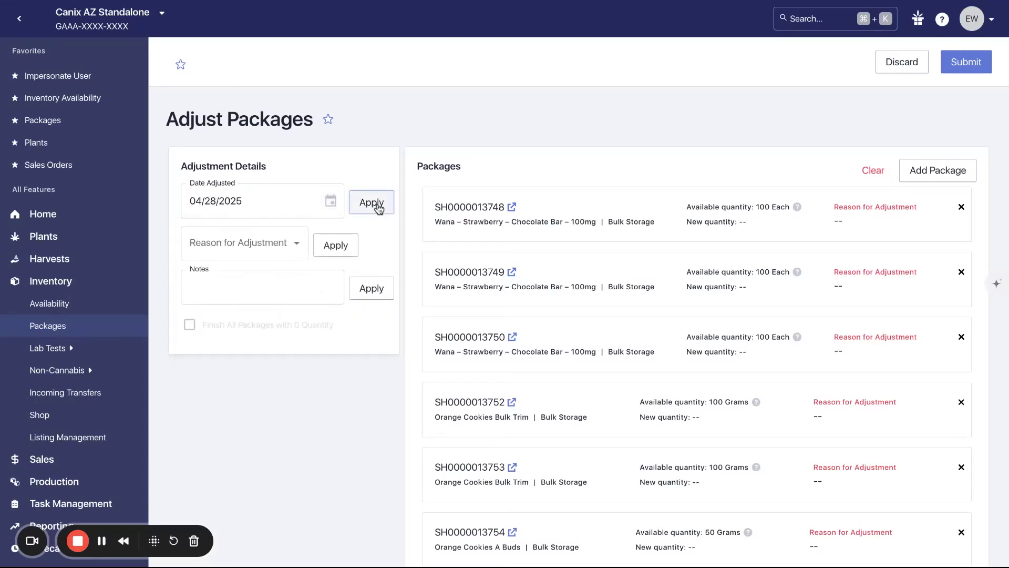
Step: Choose Incorrect Quantity as the reason for adjustment and apply it to all listed packages
click(288, 255)
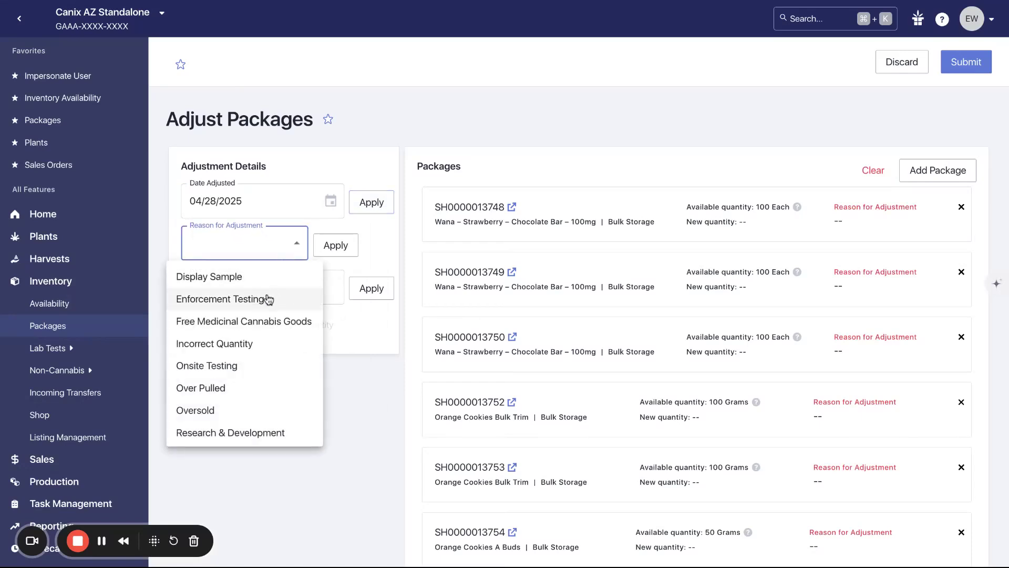
scroll(268, 297, down, 3)
scroll(268, 299, down, 7)
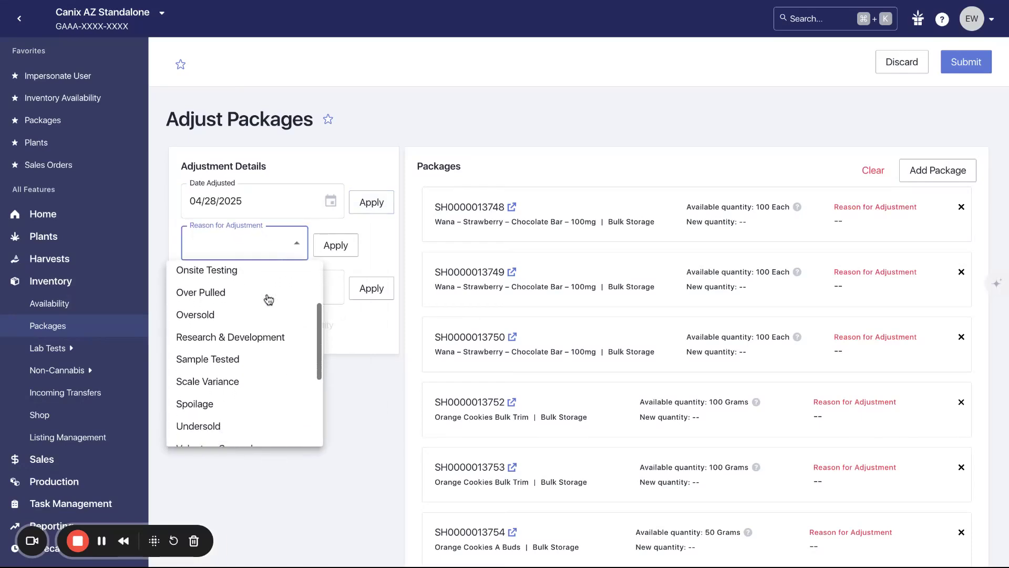
scroll(244, 300, down, 3)
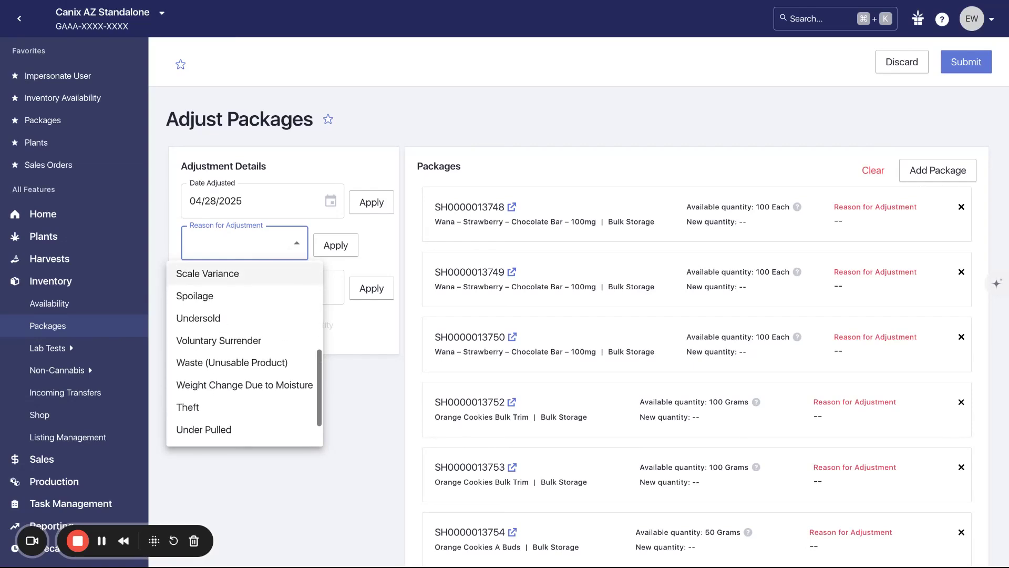
scroll(245, 354, down, 1)
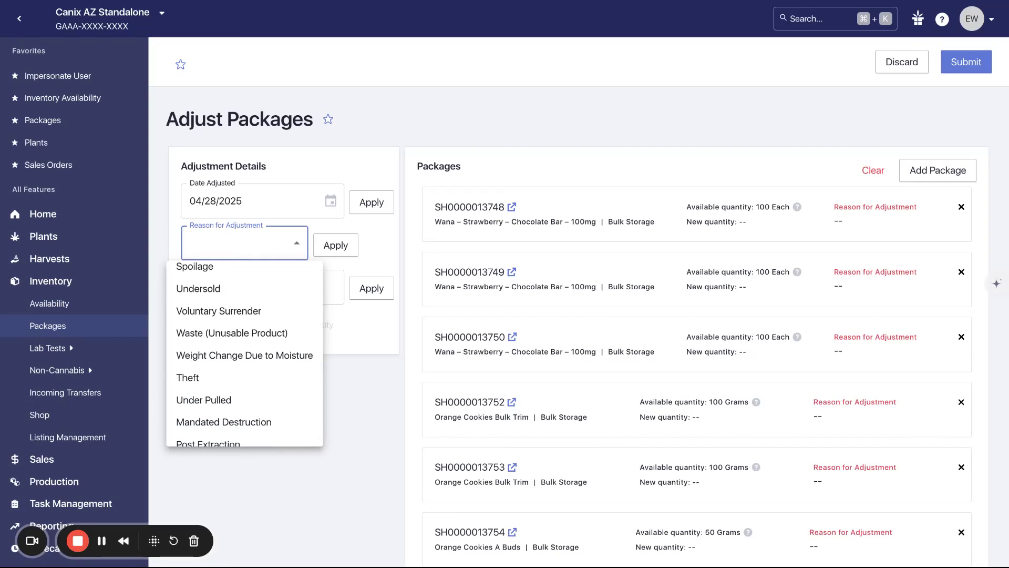
scroll(245, 353, down, 1)
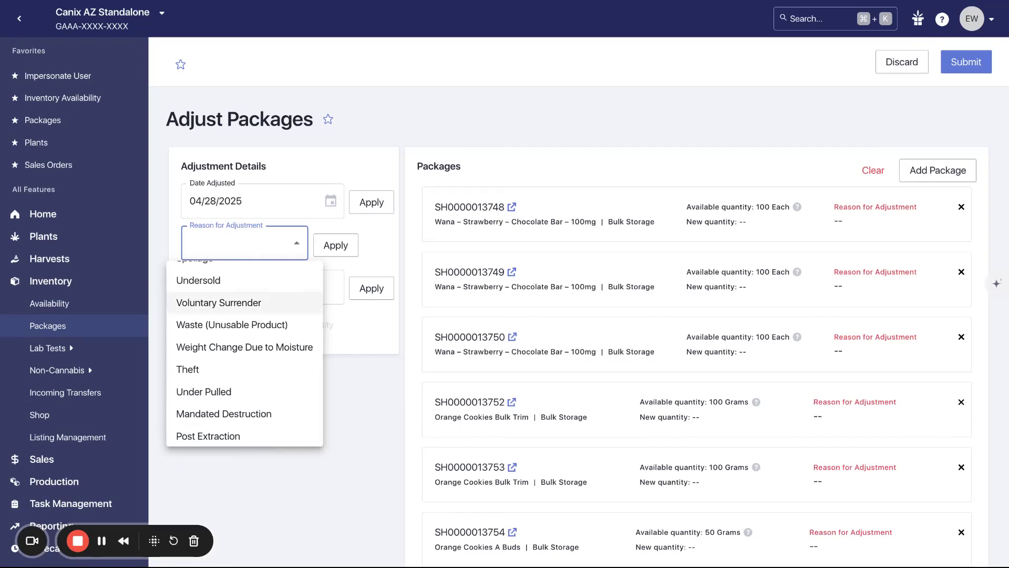
scroll(268, 323, down, 1)
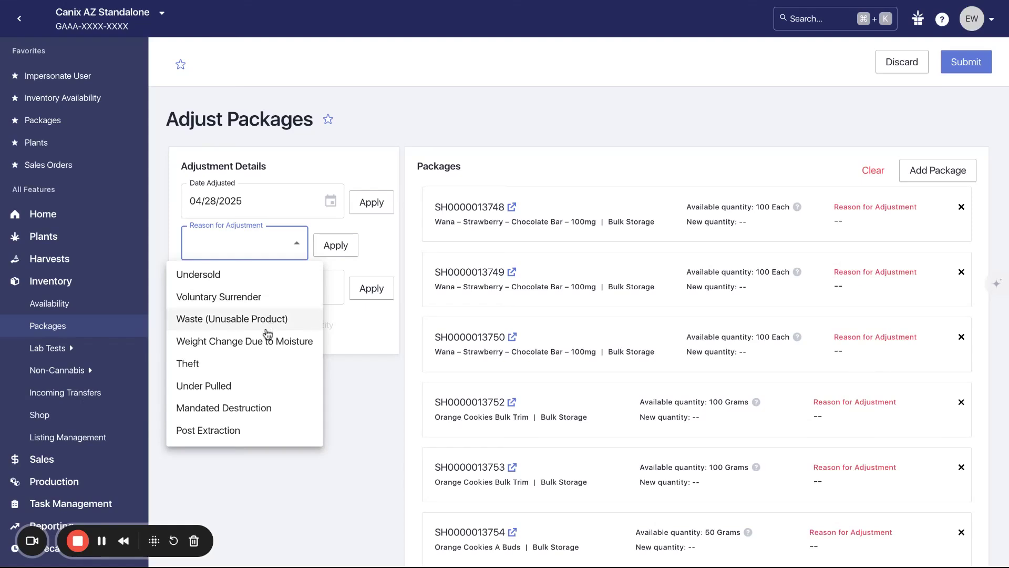
scroll(264, 361, up, 3)
scroll(264, 362, up, 5)
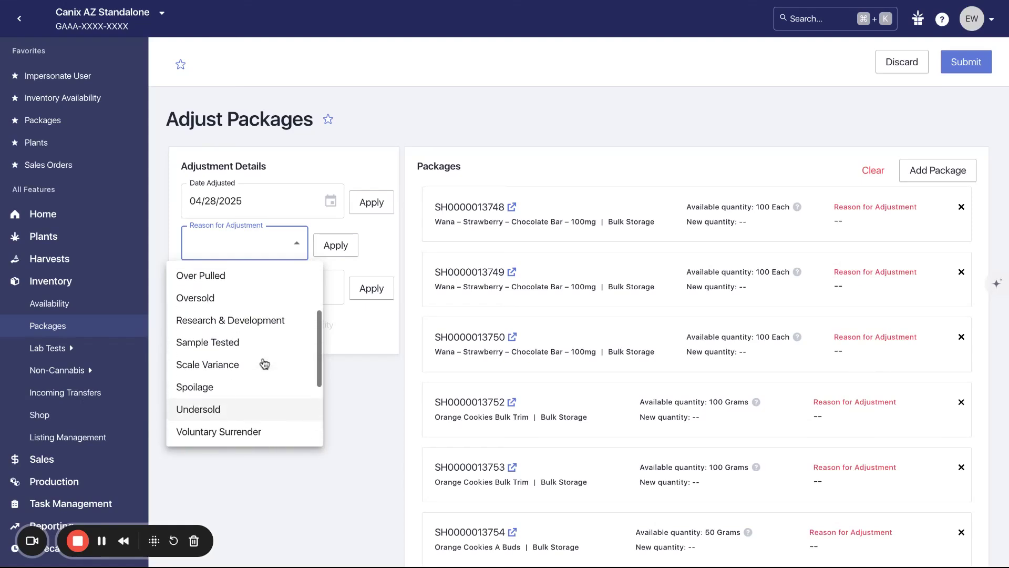
scroll(259, 354, up, 1)
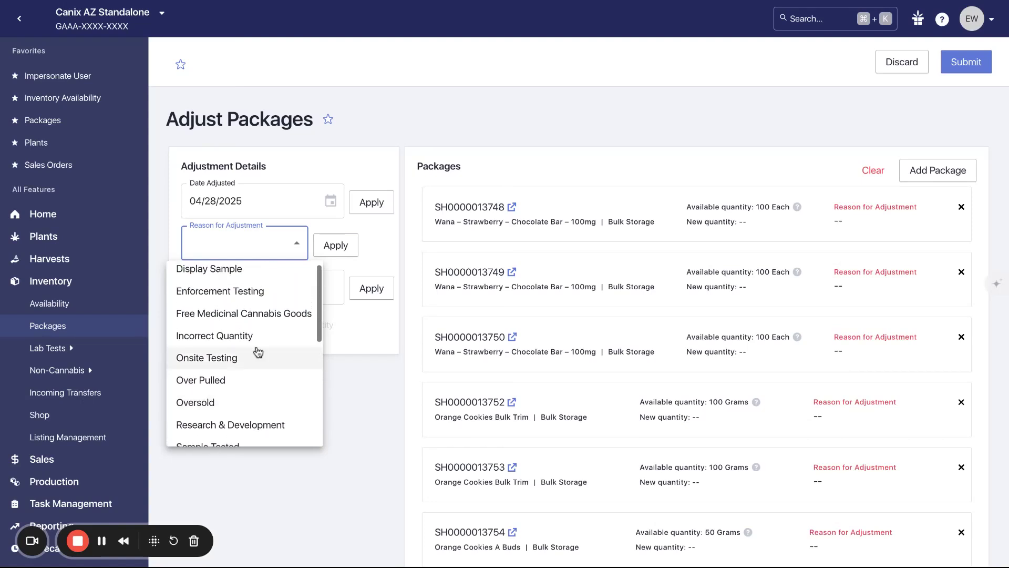
click(250, 340)
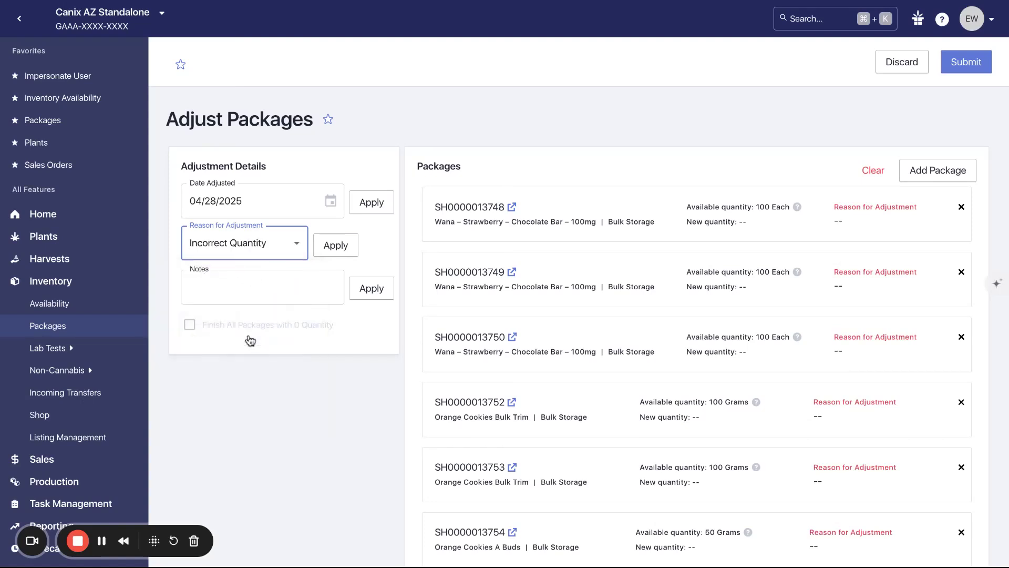
click(337, 246)
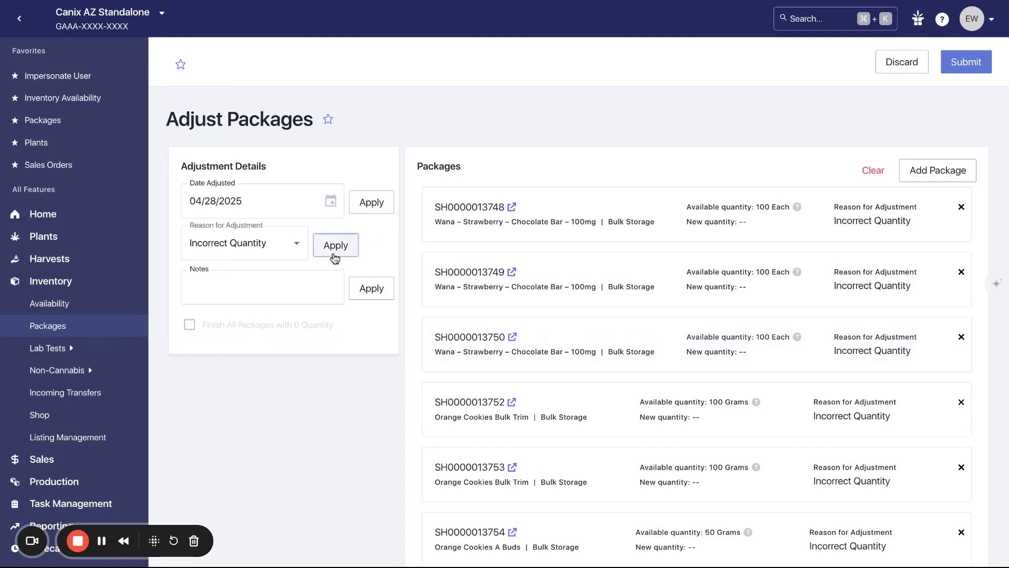
Step: Enter the note "Audit 4.28" and apply it to all listed packages
click(294, 287)
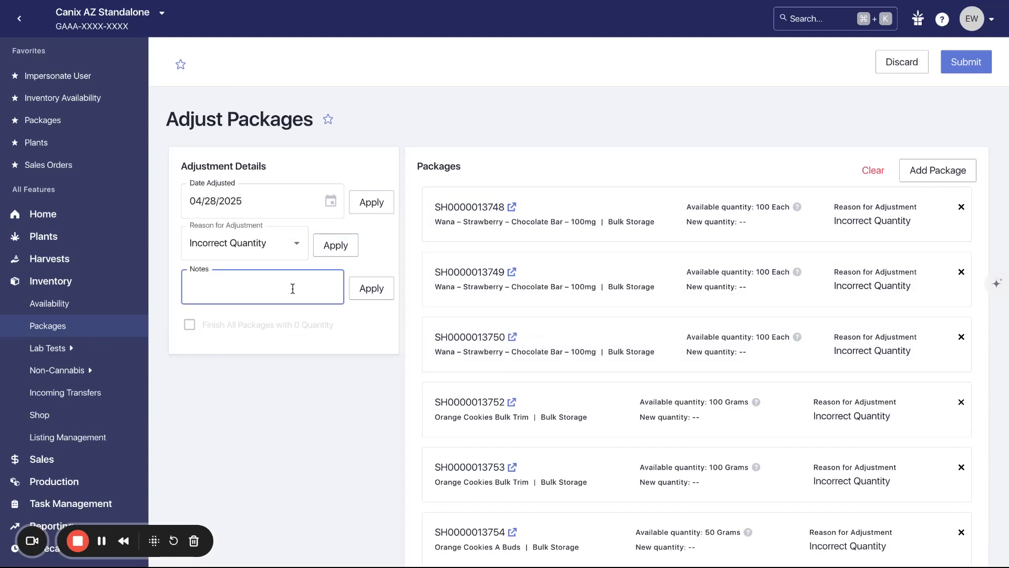
text(Audit 4.28)
click(375, 299)
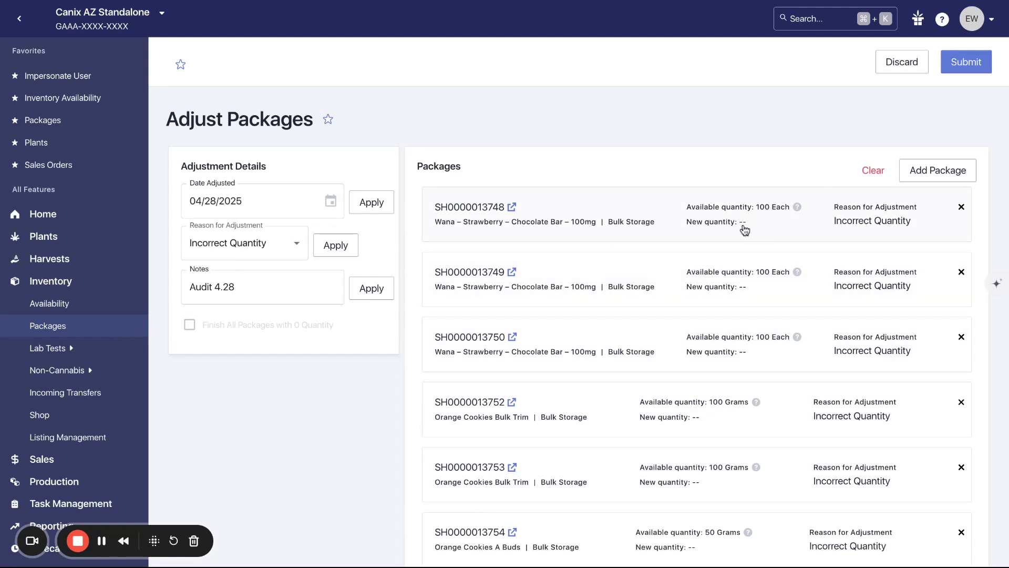
click(633, 233)
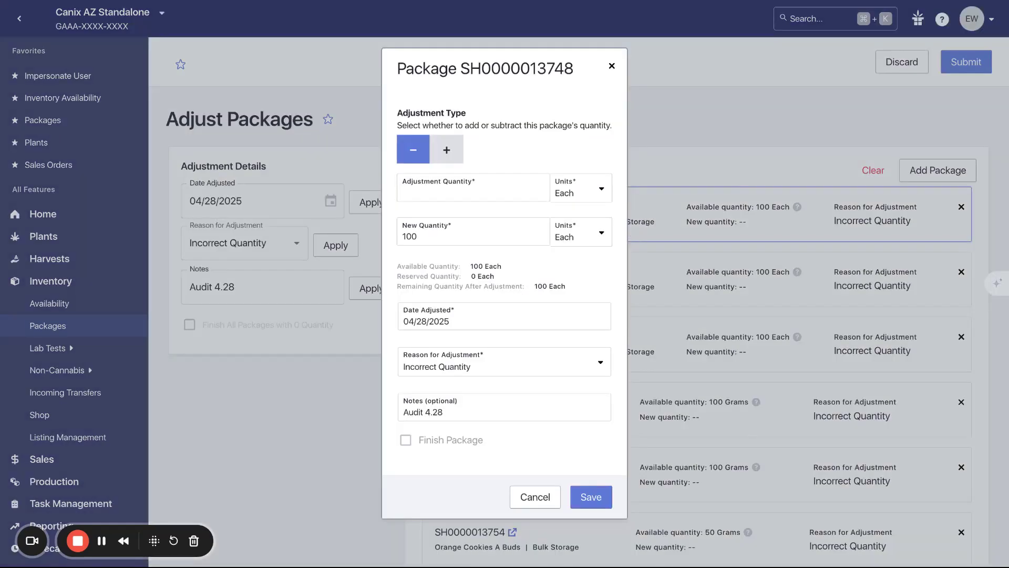
click(451, 158)
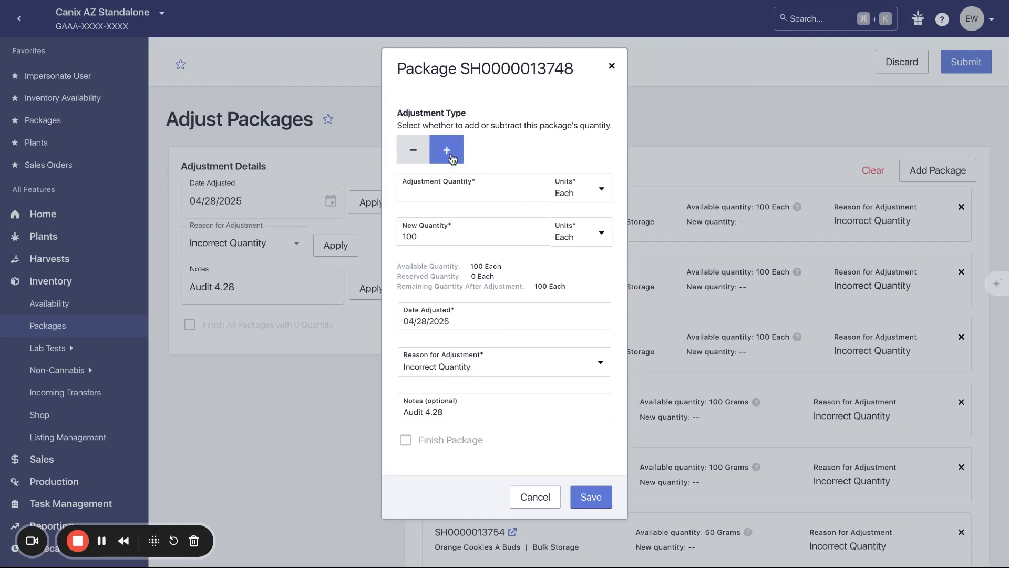
click(410, 154)
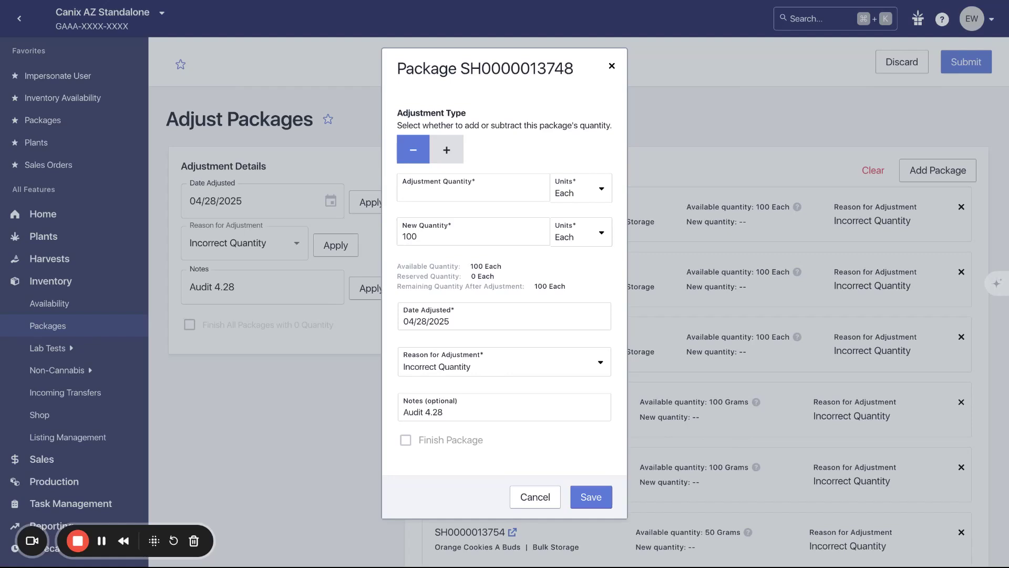
double_click(409, 236)
text(97)
drag(440, 266, 564, 291)
click(564, 290)
click(591, 497)
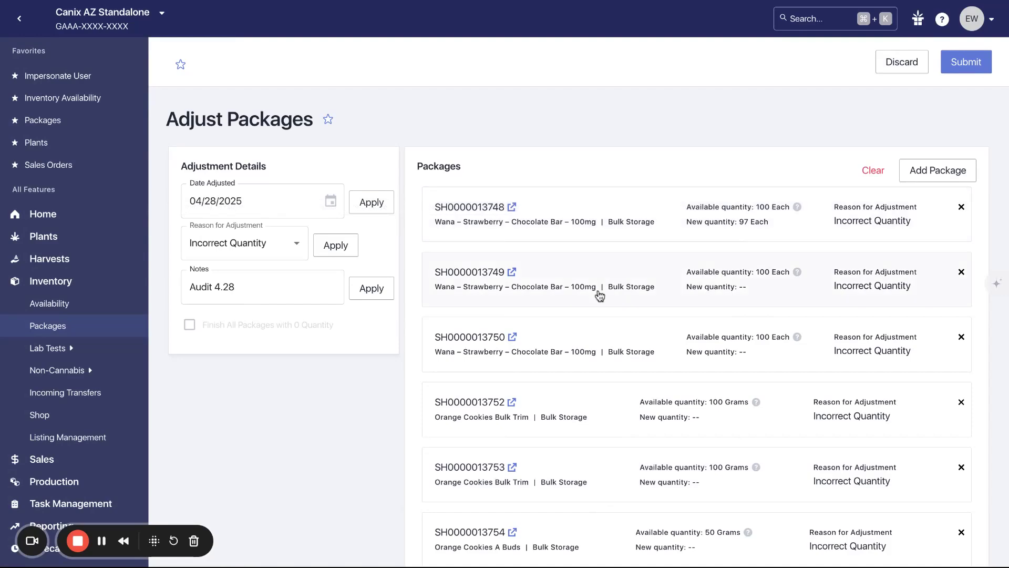
click(600, 294)
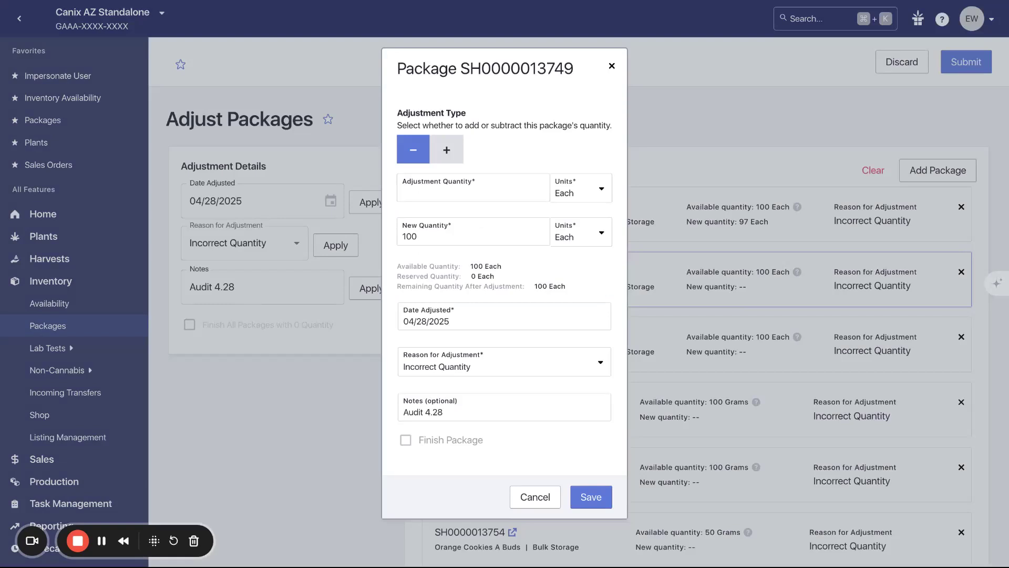
double_click(477, 240)
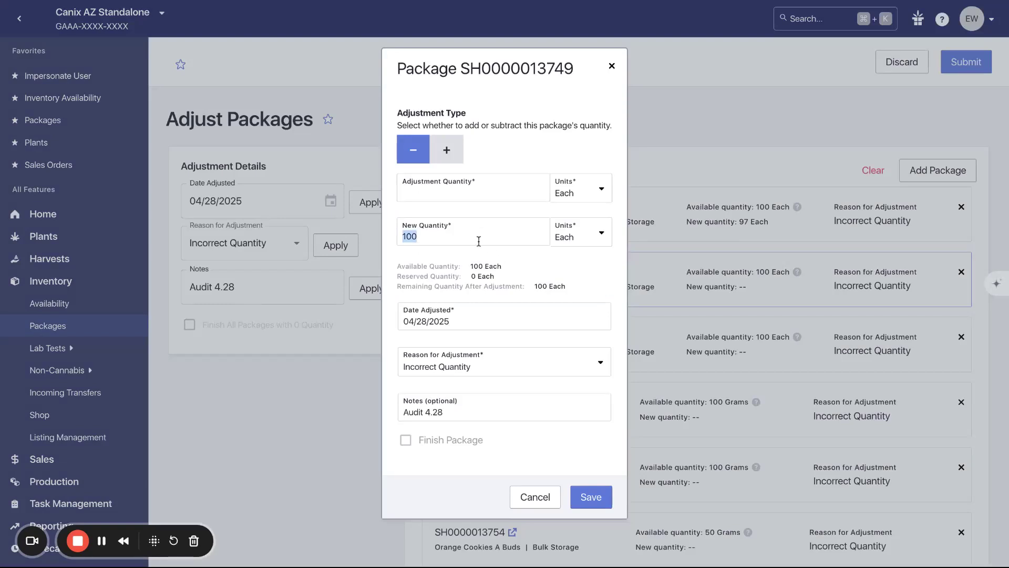
text(0)
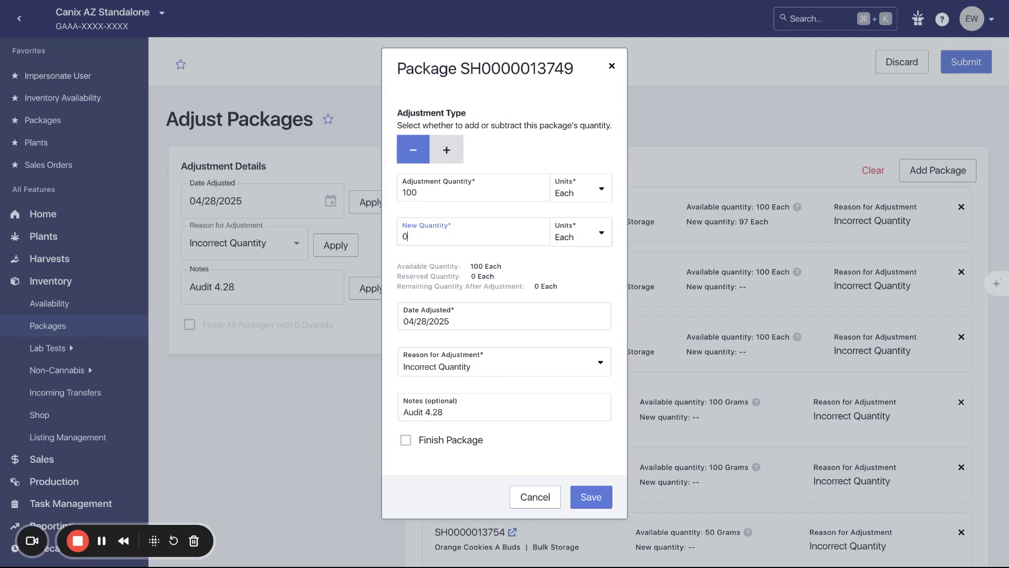
click(406, 441)
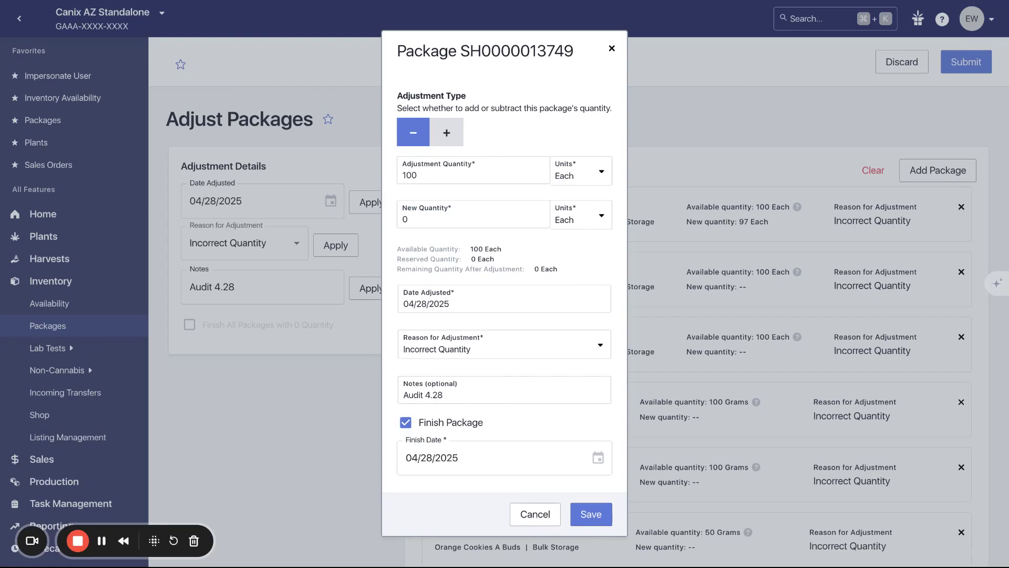
click(444, 470)
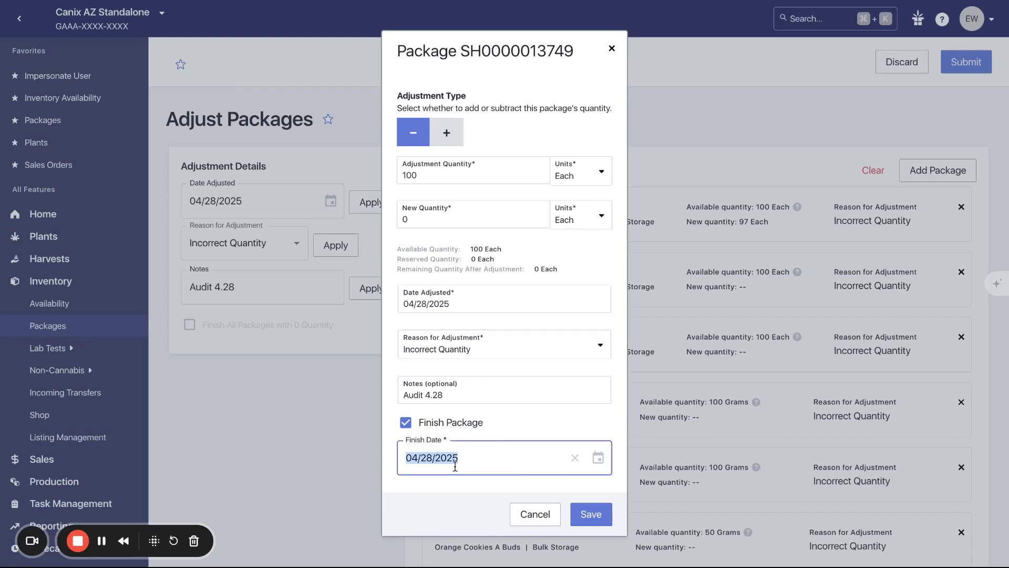
click(599, 471)
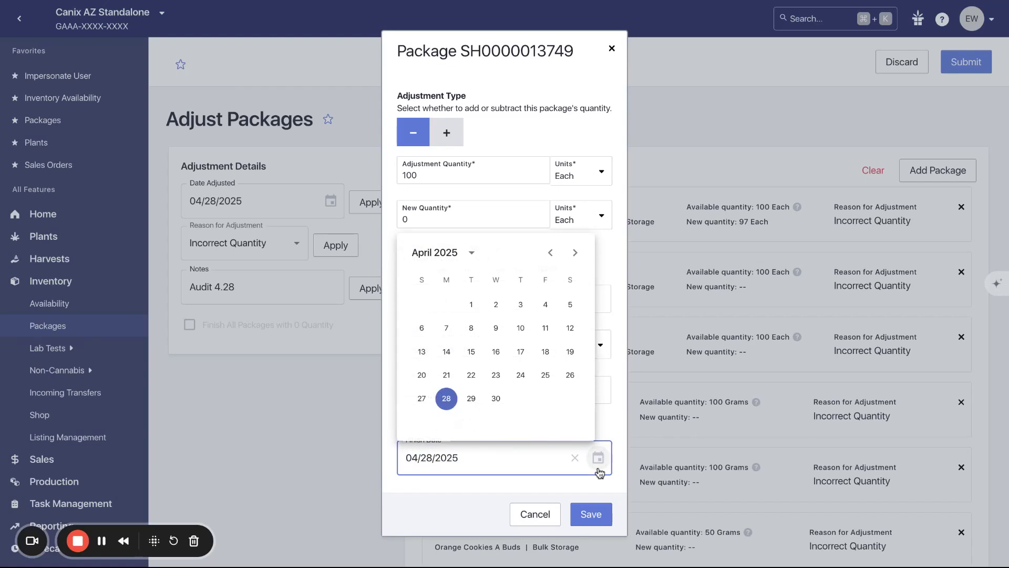
click(505, 483)
click(589, 521)
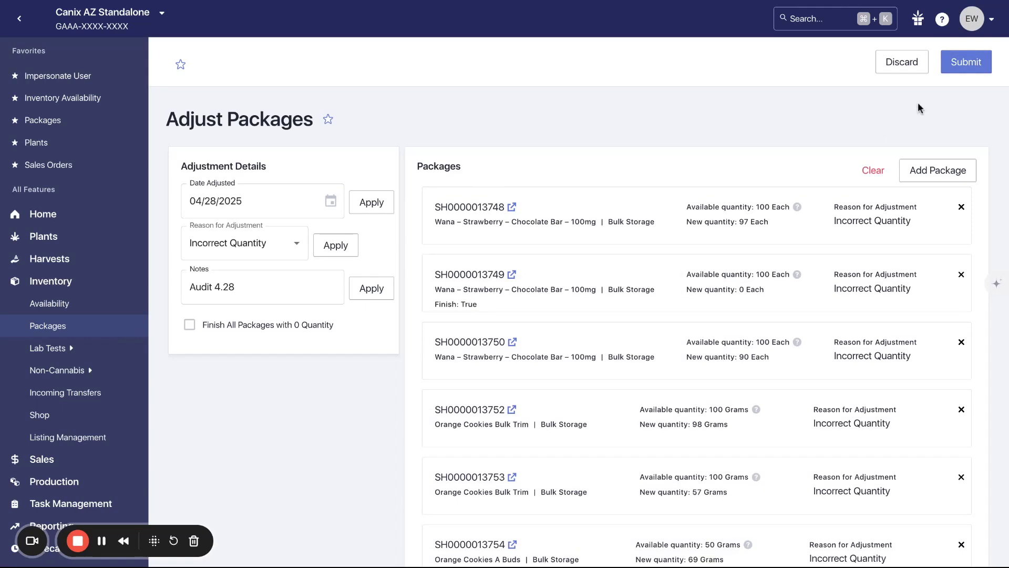
Step: Submit the adjustments for all listed packages
click(968, 63)
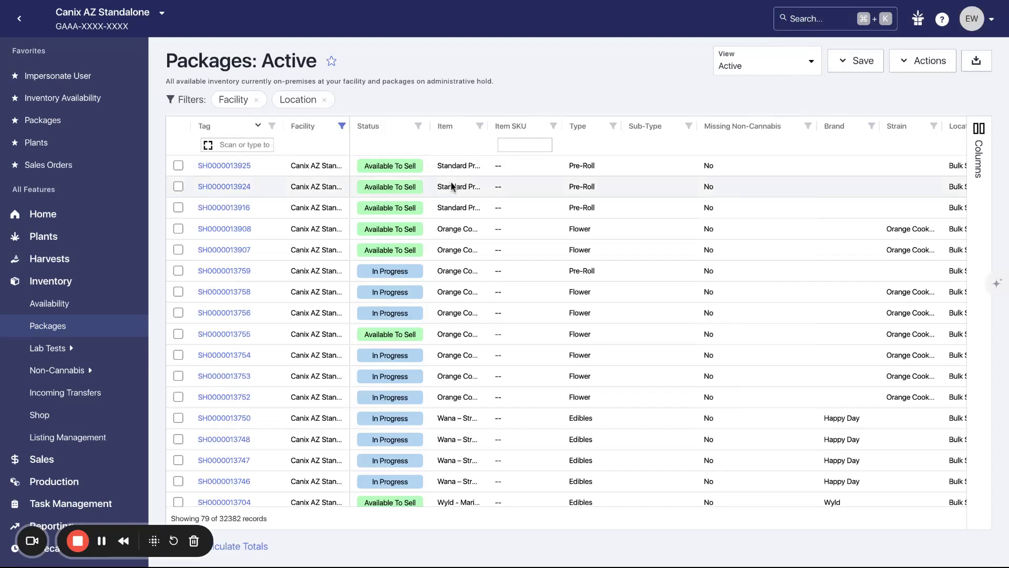
Step: Open the Reporting page from the active packages list
scroll(476, 214, right, 1)
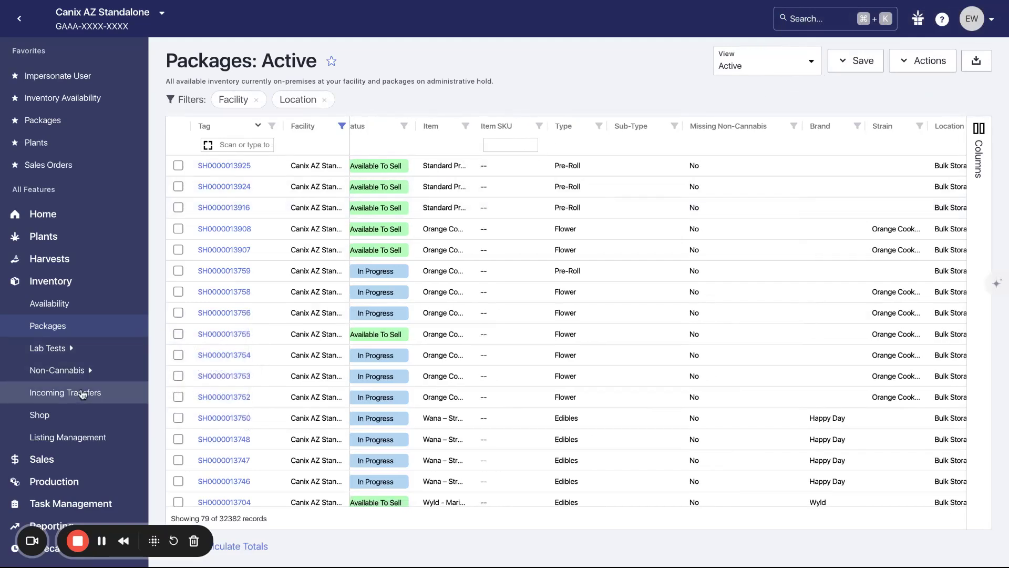
scroll(84, 399, down, 3)
click(52, 465)
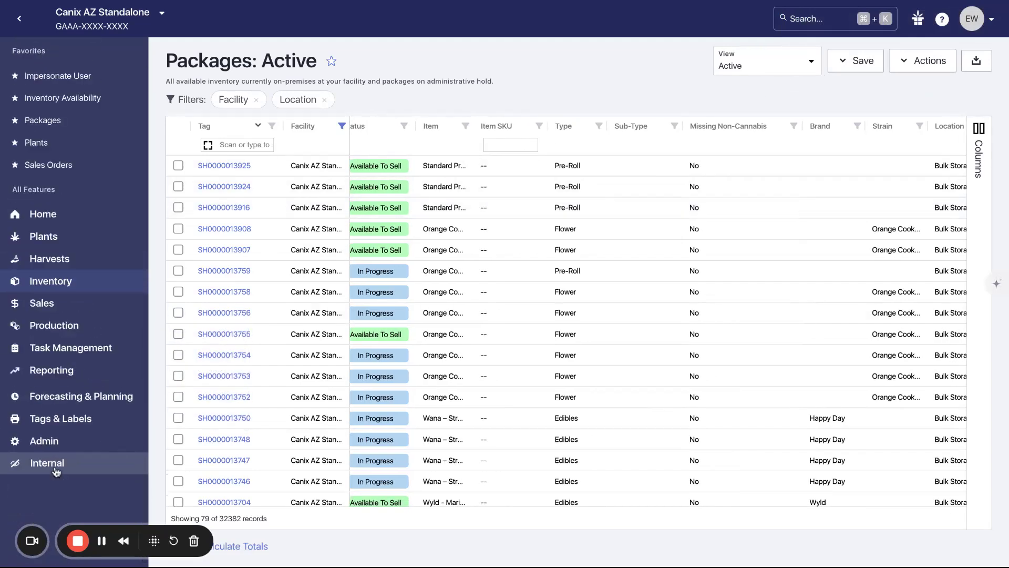
click(51, 400)
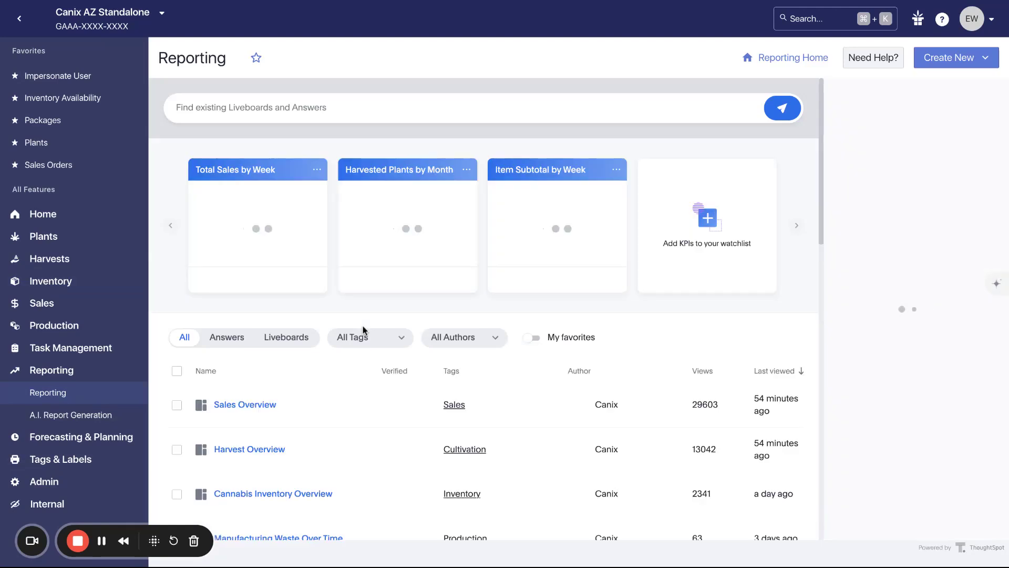
Step: Filter the reports by the Inventory tag and open the Package Adjustments Over Time report
click(353, 339)
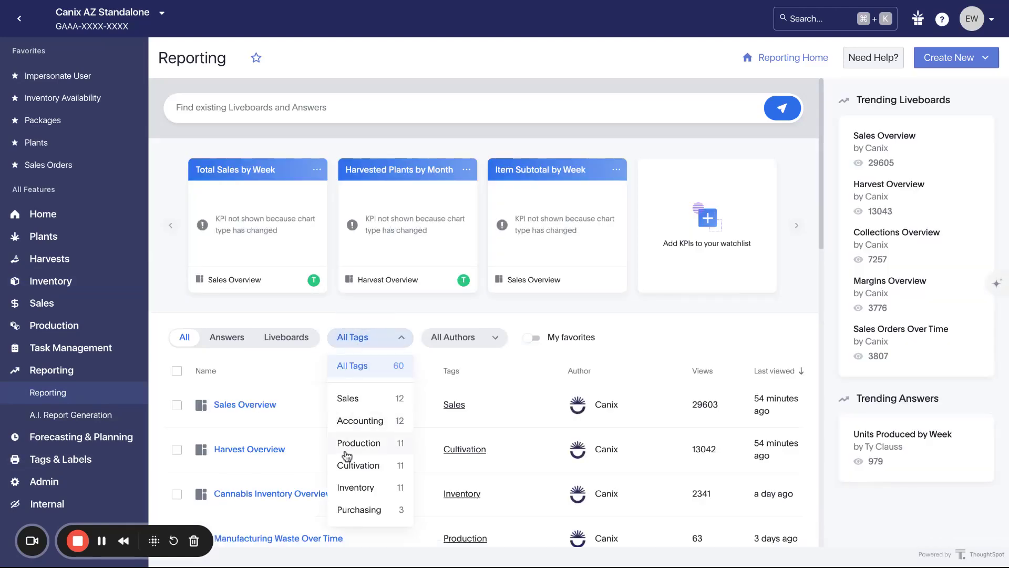
click(354, 489)
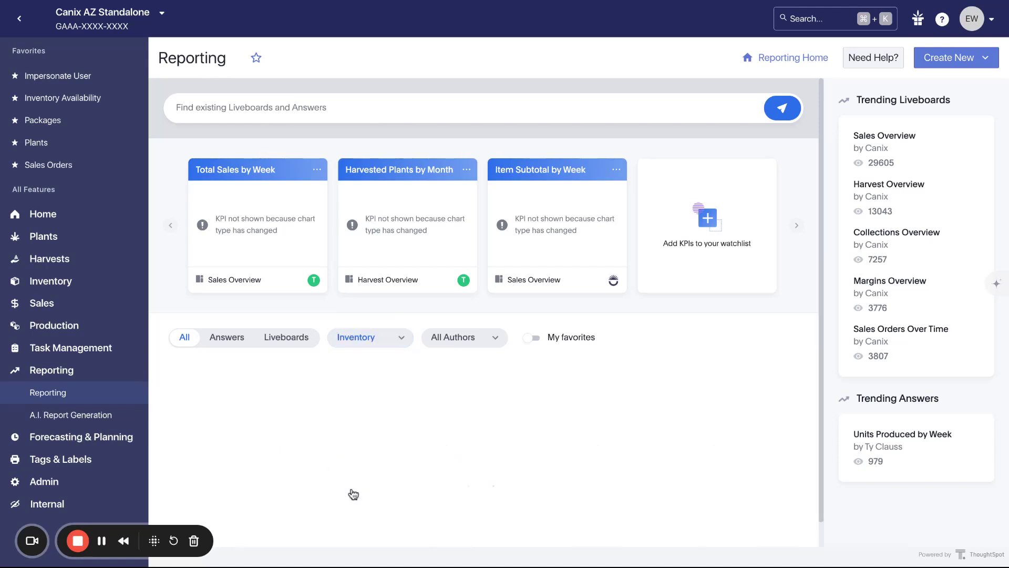
scroll(366, 378, down, 5)
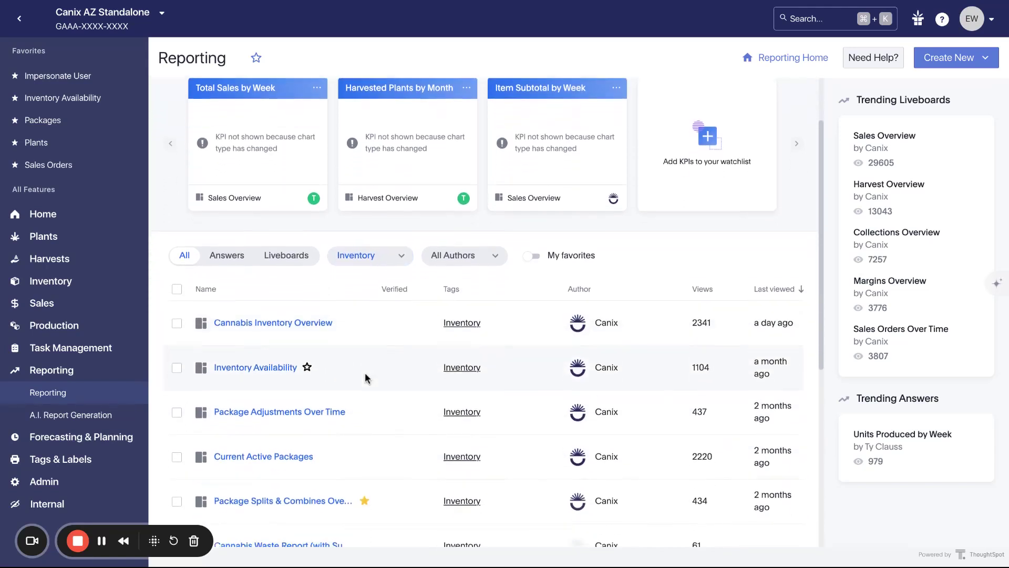
scroll(366, 385, down, 1)
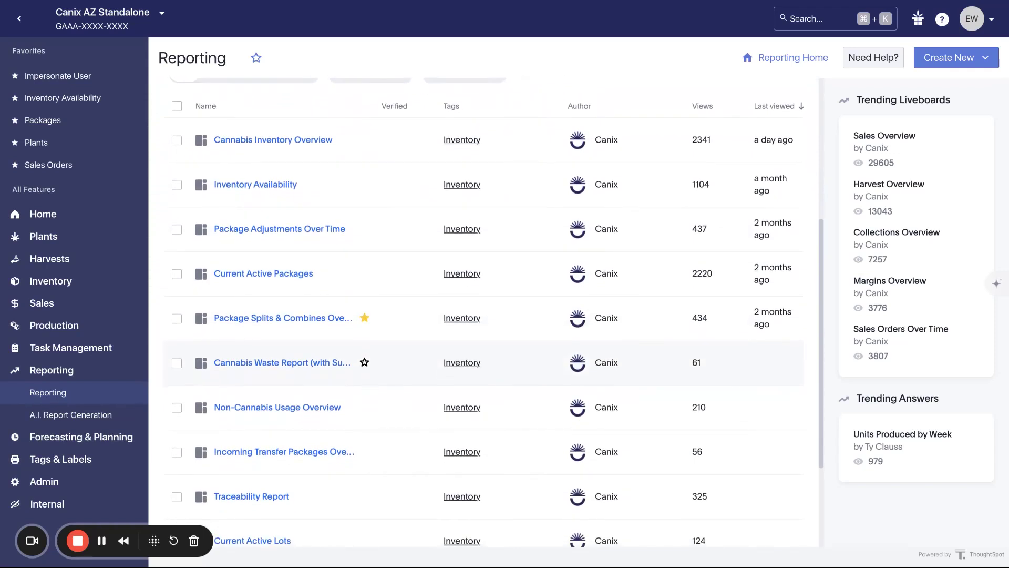
click(279, 229)
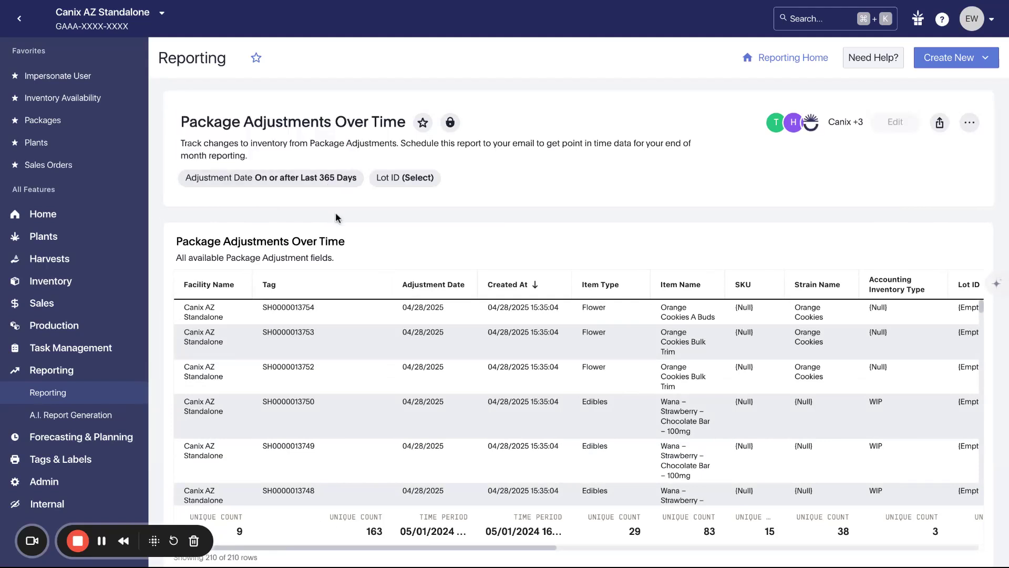
Step: View the report's Adjustment Date filter options without changing them, and examine the quantity, reason, note, submitter and record ID columns of the adjustments
click(305, 178)
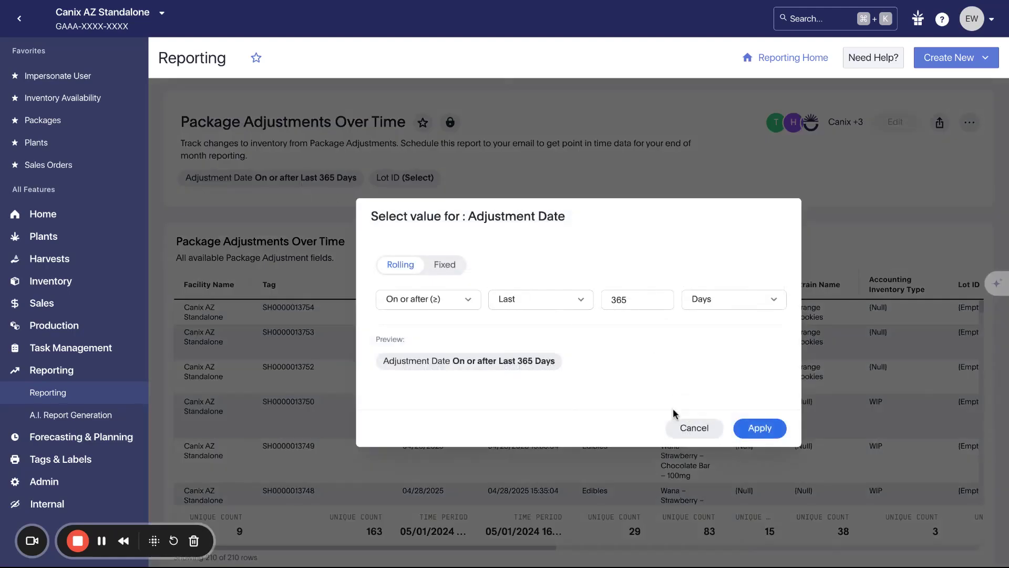
click(694, 427)
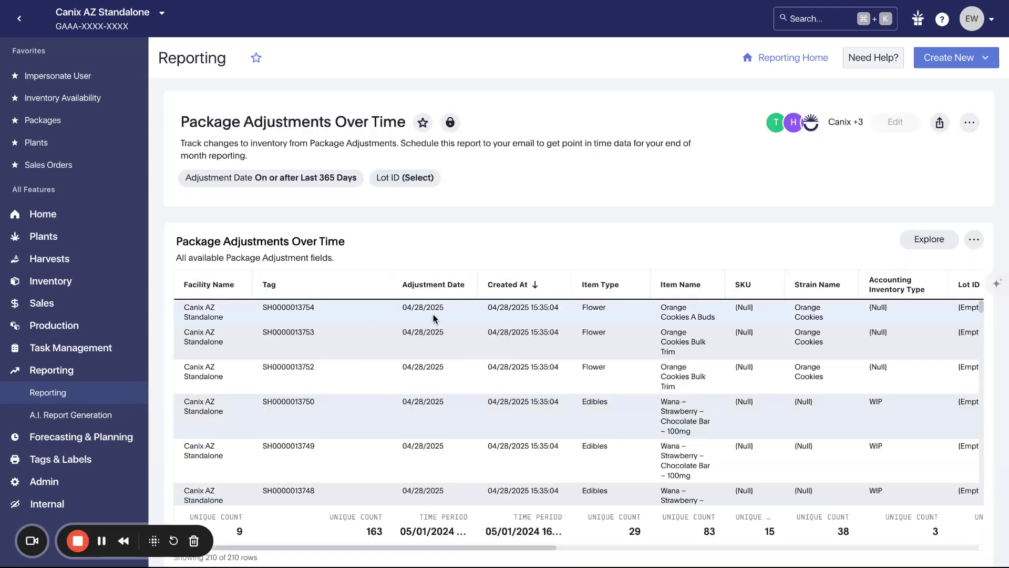
scroll(448, 432, right, 5)
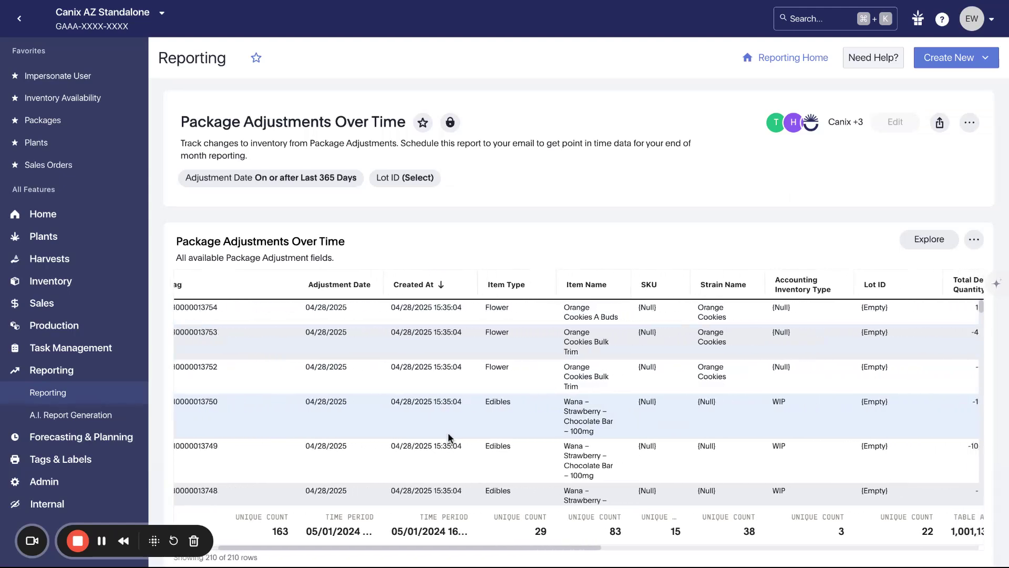
scroll(660, 397, right, 3)
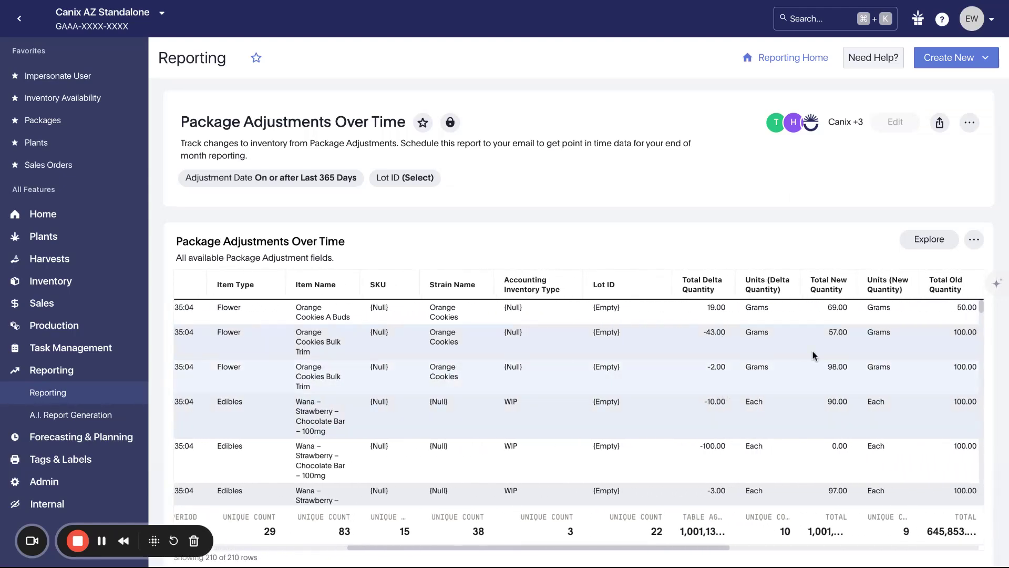
scroll(825, 410, right, 3)
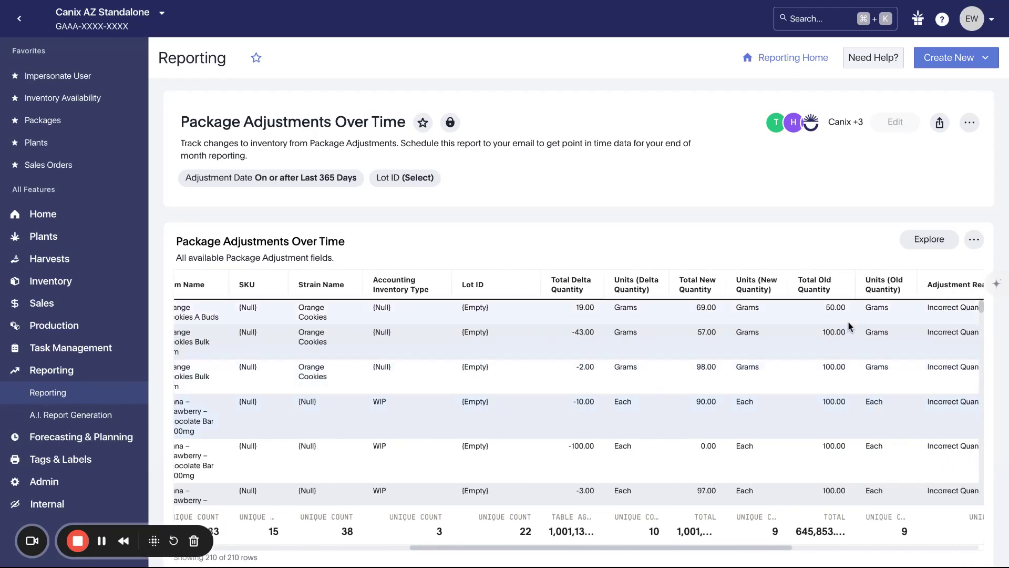
scroll(838, 432, right, 8)
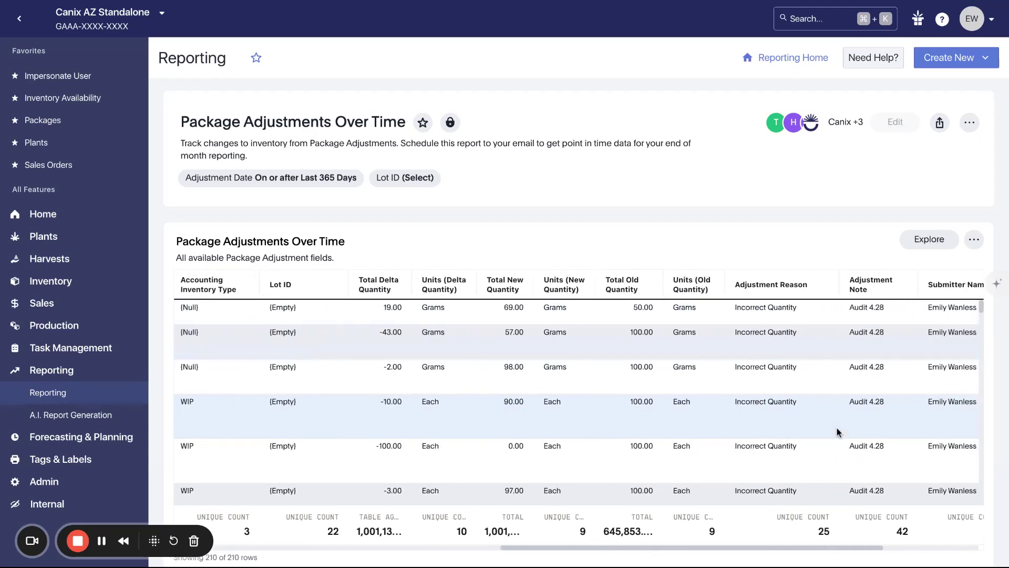
scroll(838, 415, right, 1)
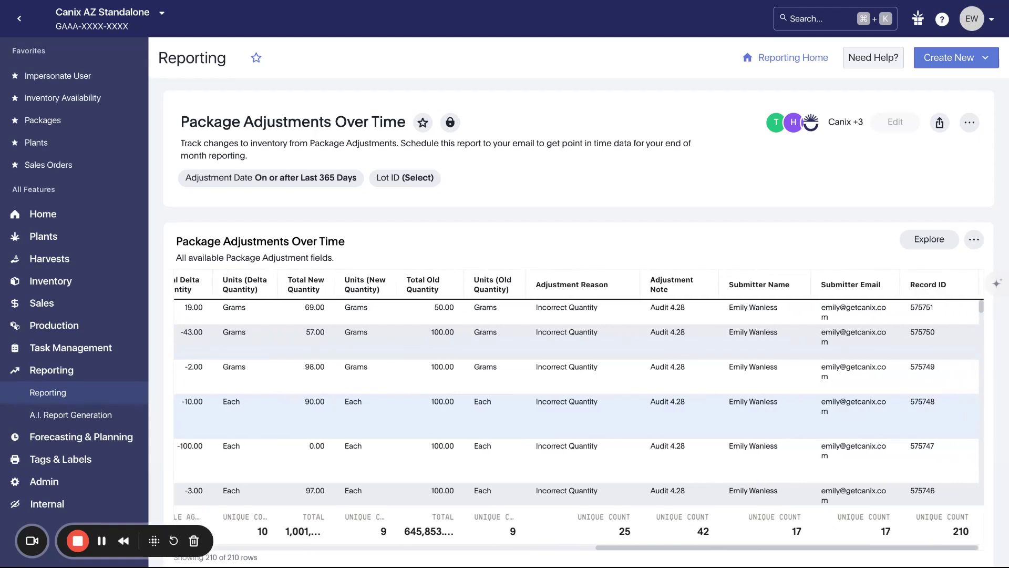